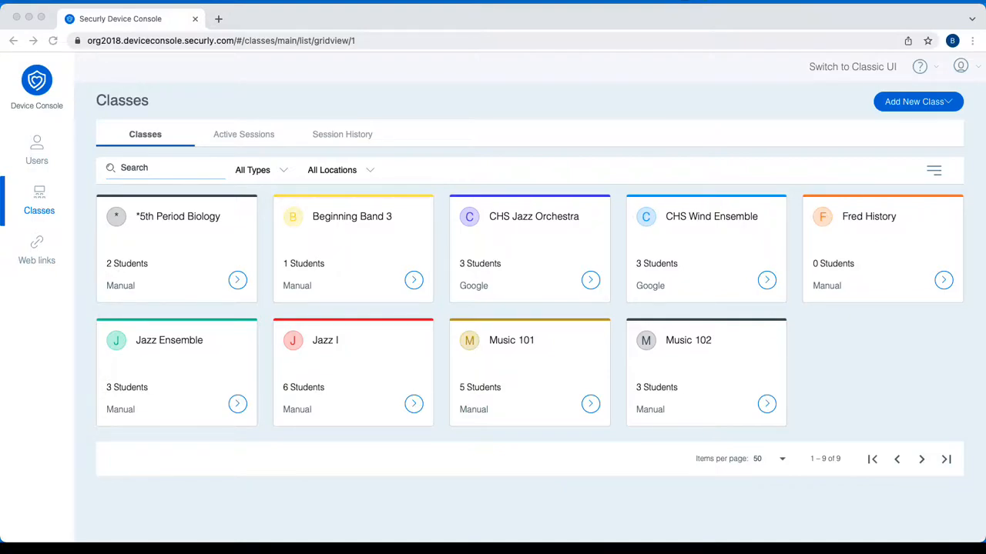
# - Start a new block list under the web links' block lists and name it Music History, leaving its description empty
pyautogui.click(40, 248)
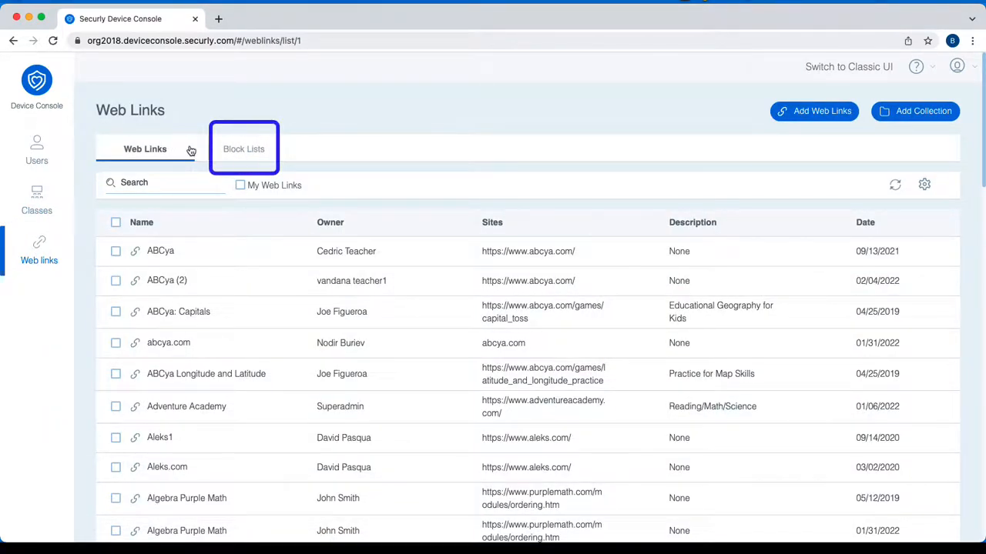
pyautogui.click(245, 151)
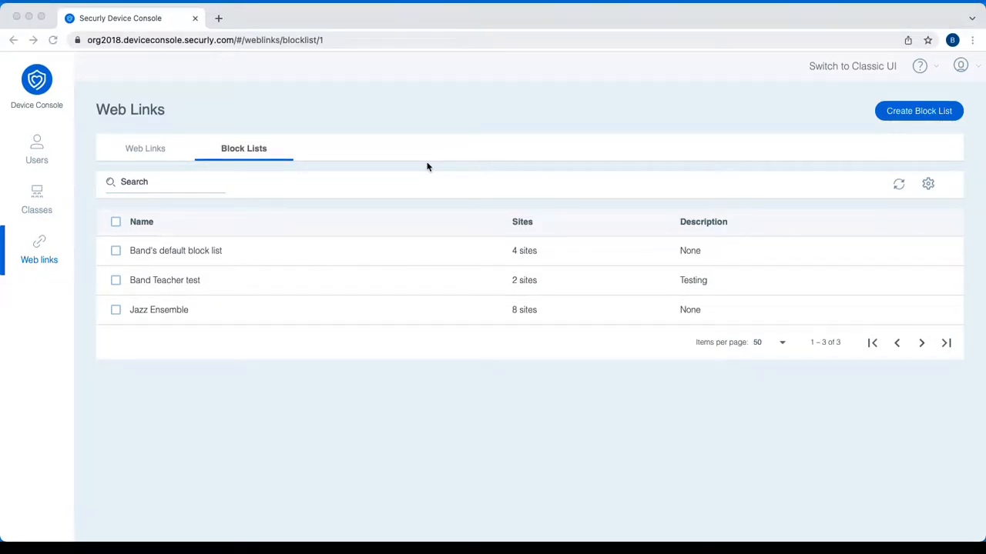
pyautogui.click(920, 114)
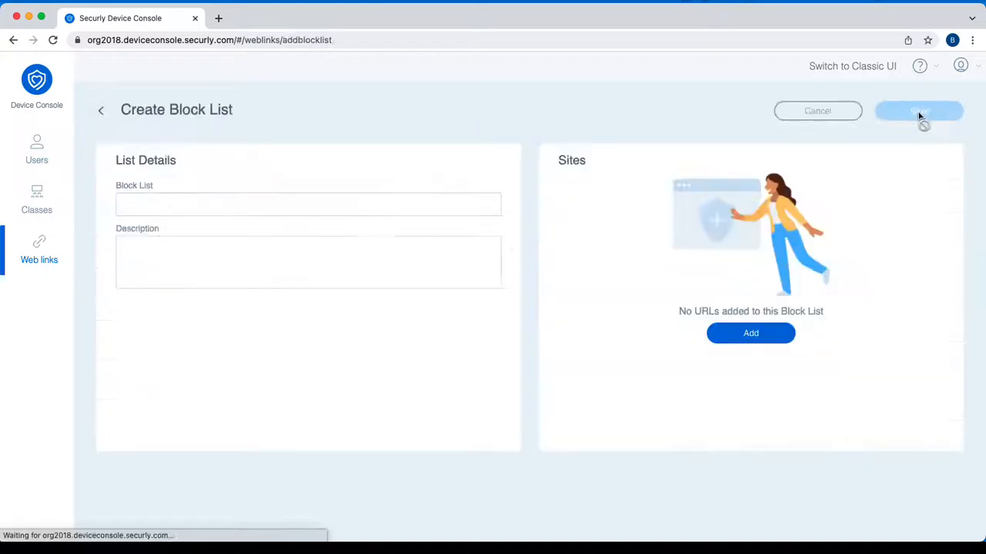
pyautogui.click(142, 204)
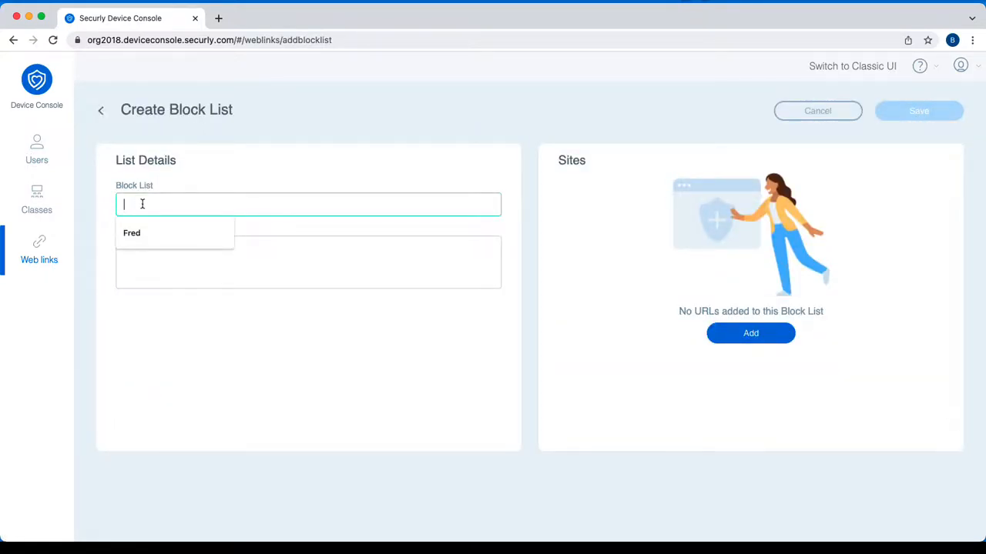
pyautogui.write('Music History')
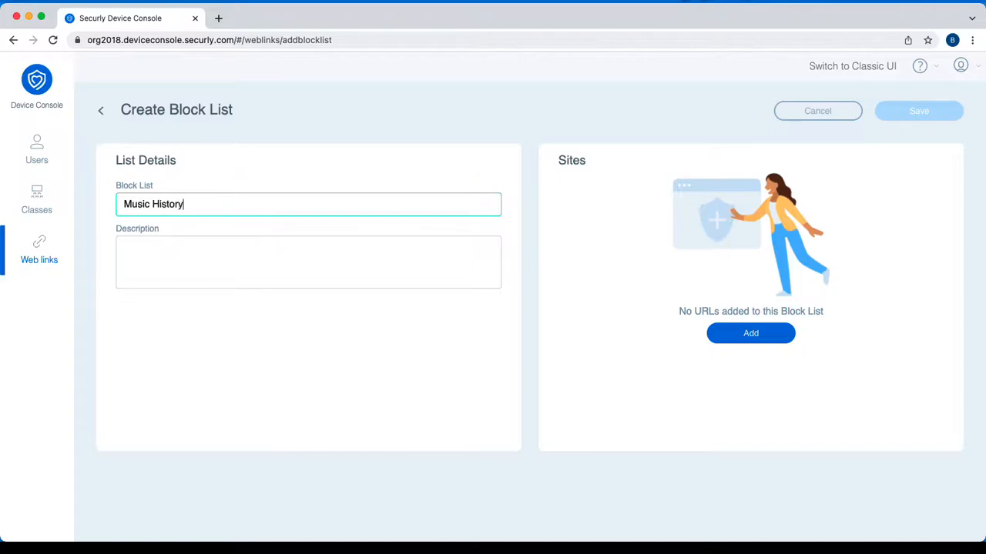
pyautogui.click(131, 249)
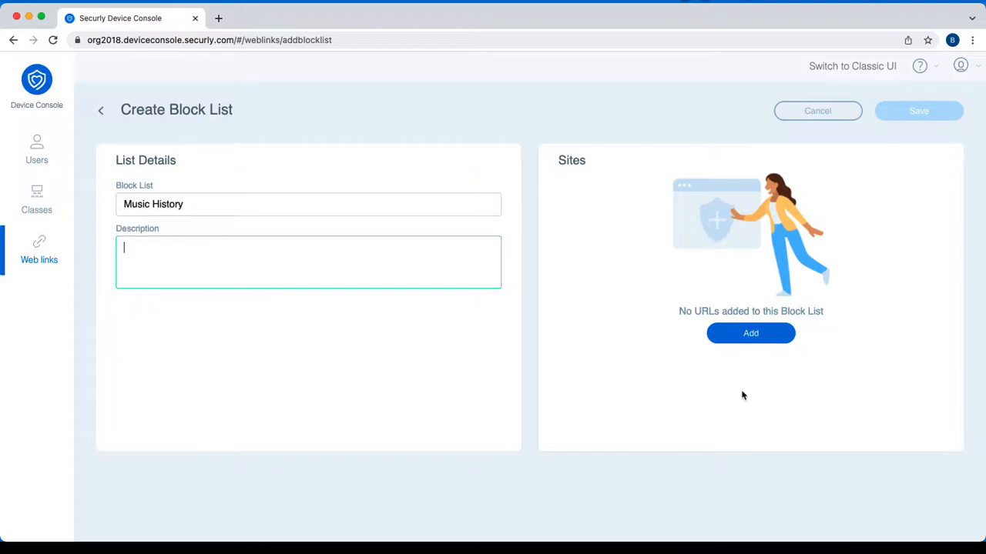
# - Add coolmathgames.com and securly.com as blocked sites in the Music History list
pyautogui.click(752, 334)
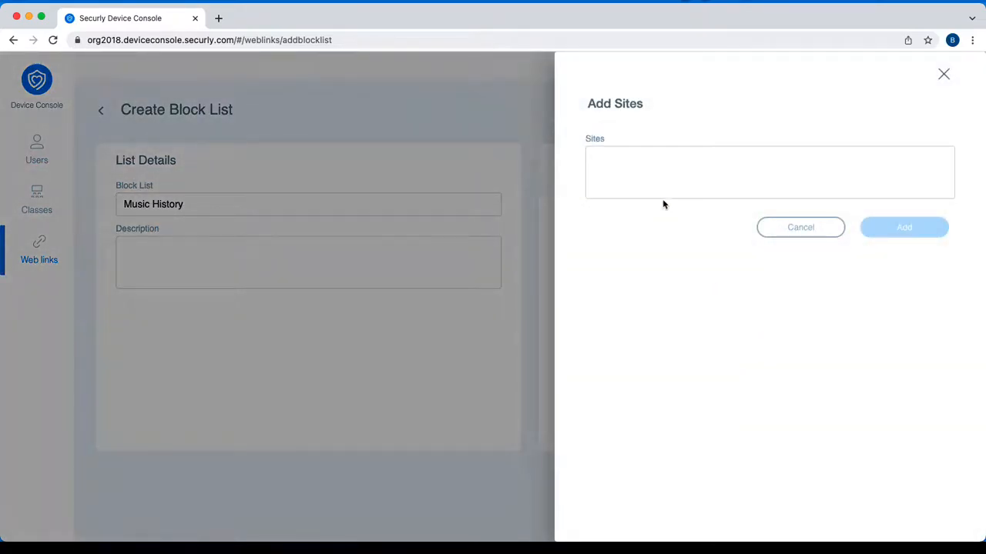
pyautogui.click(608, 152)
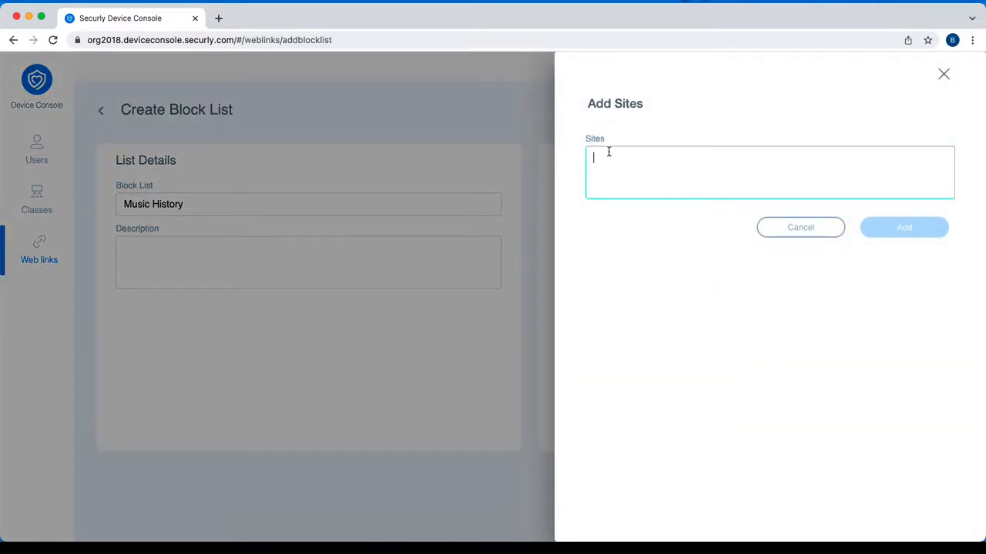
pyautogui.write('c')
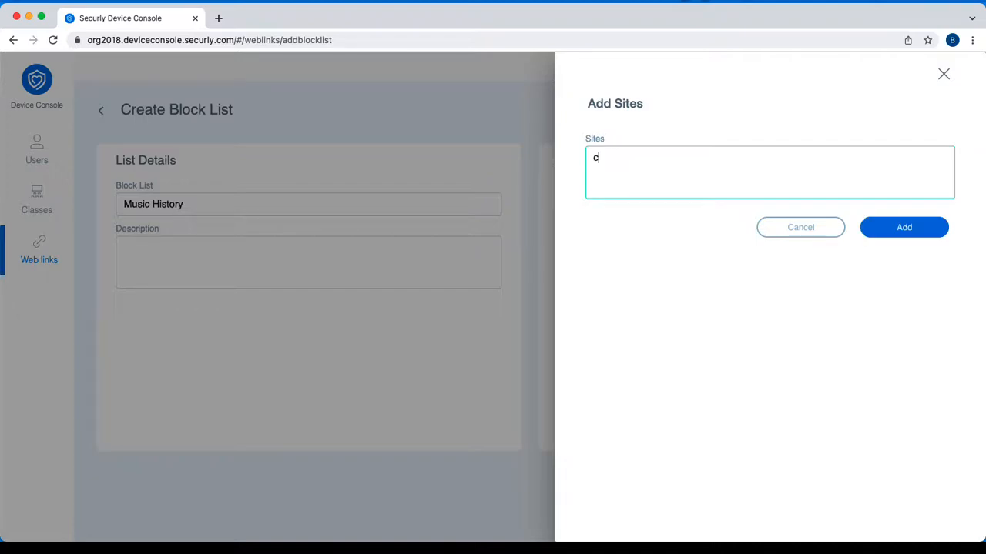
pyautogui.write('oolmathgames.com,')
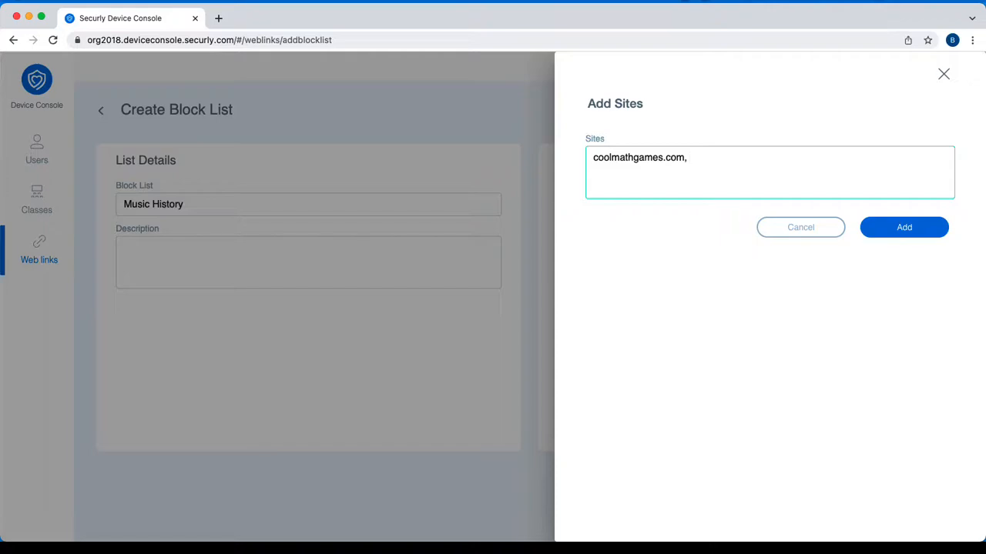
pyautogui.write('securly.com')
pyautogui.click(904, 229)
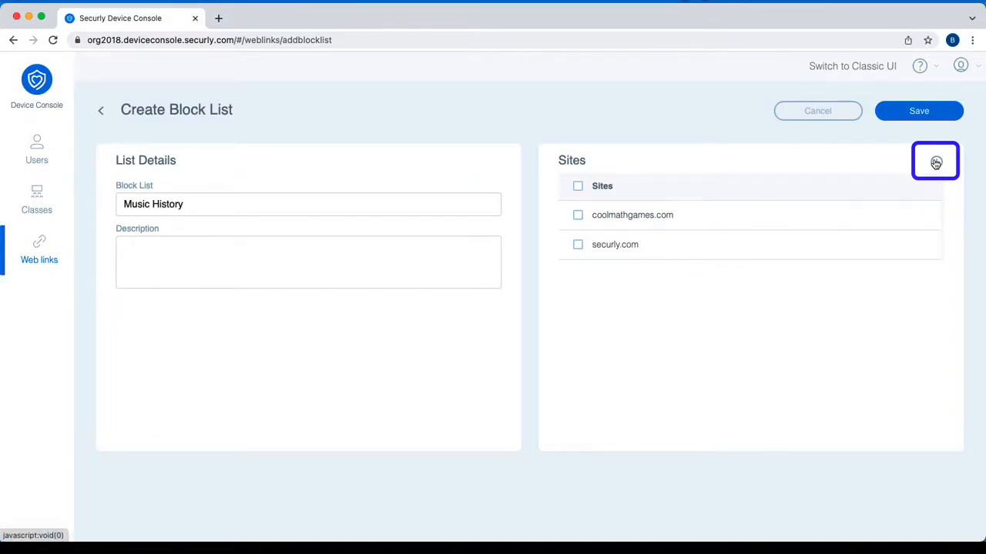
pyautogui.click(935, 163)
pyautogui.click(606, 157)
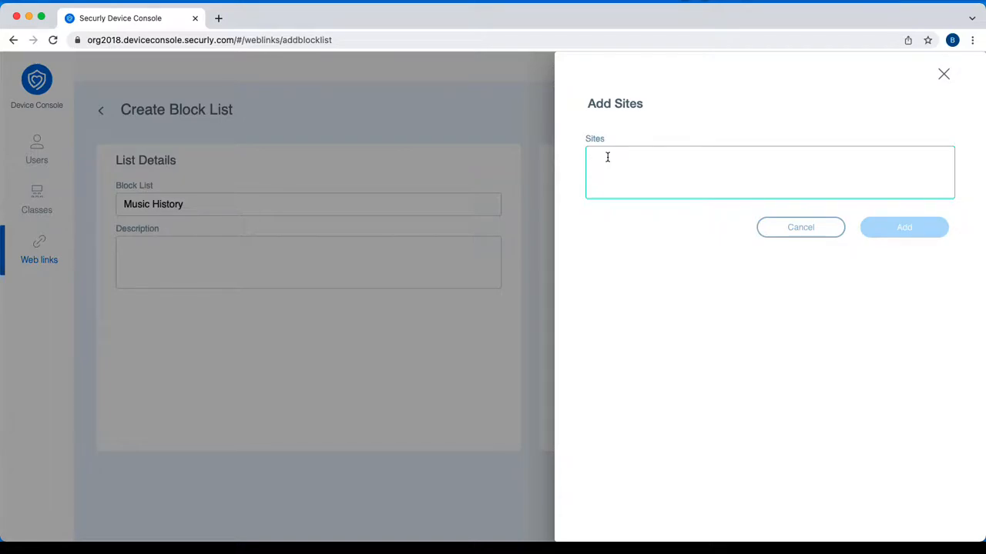
pyautogui.write('www.n')
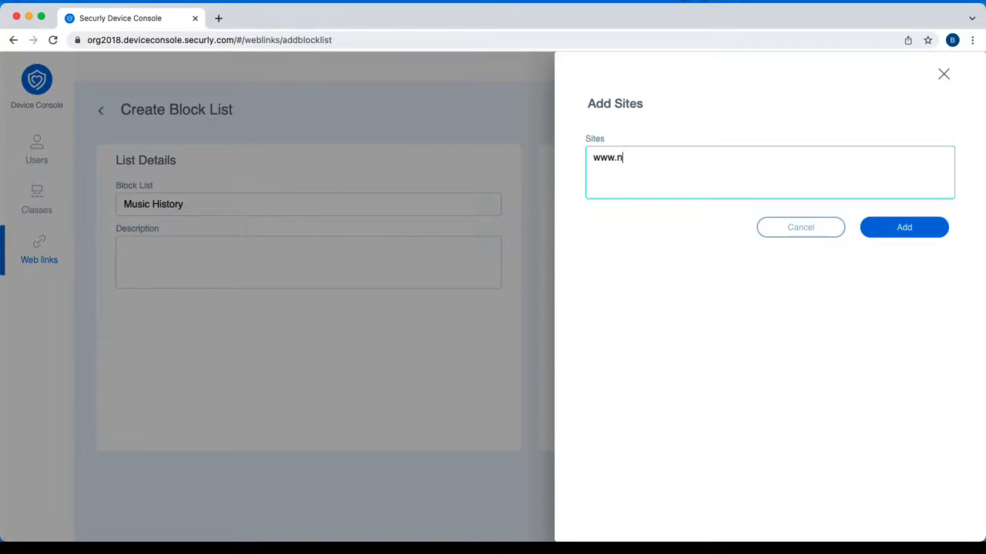
pyautogui.write('fl.com')
pyautogui.click(901, 233)
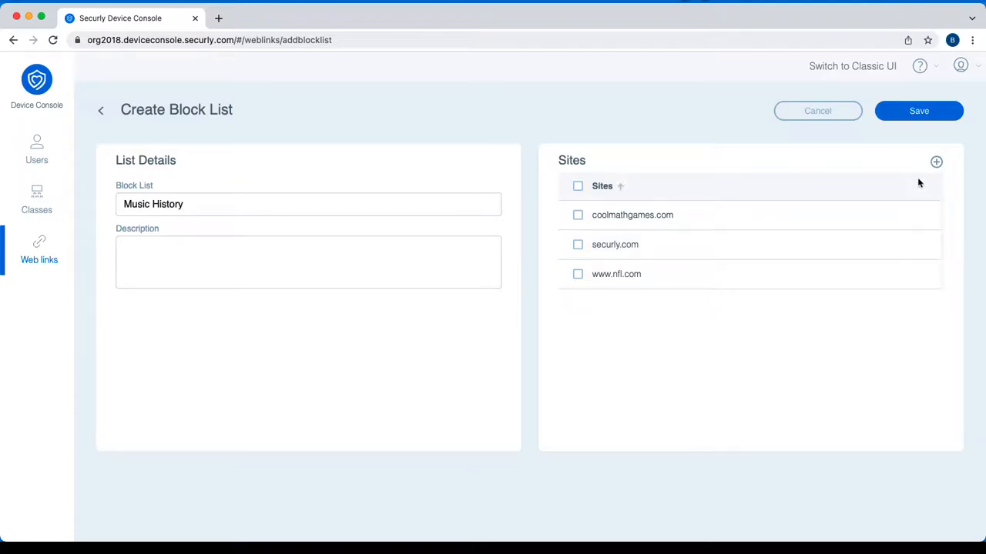
pyautogui.click(919, 111)
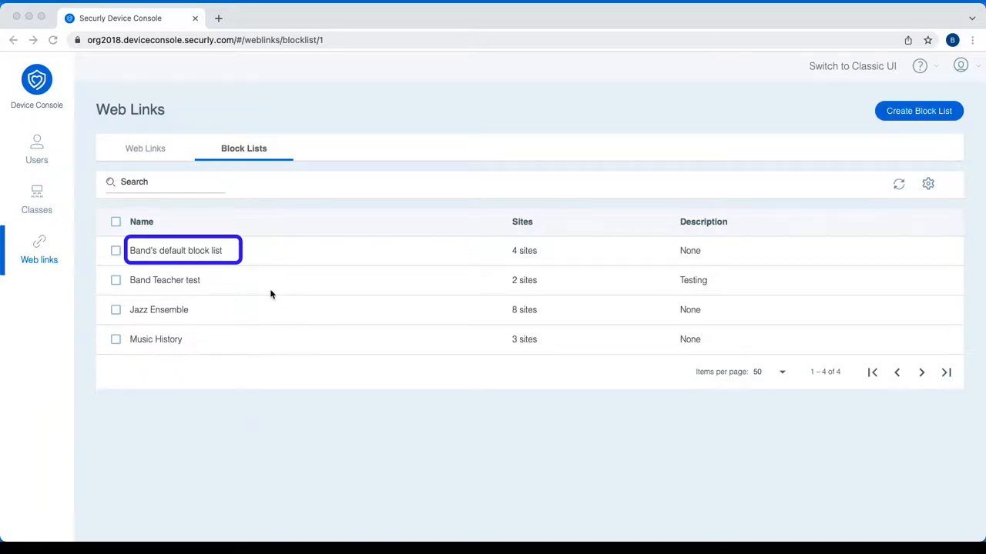
# - Open Band's default block list and remove twitter.com from its sites
pyautogui.click(186, 253)
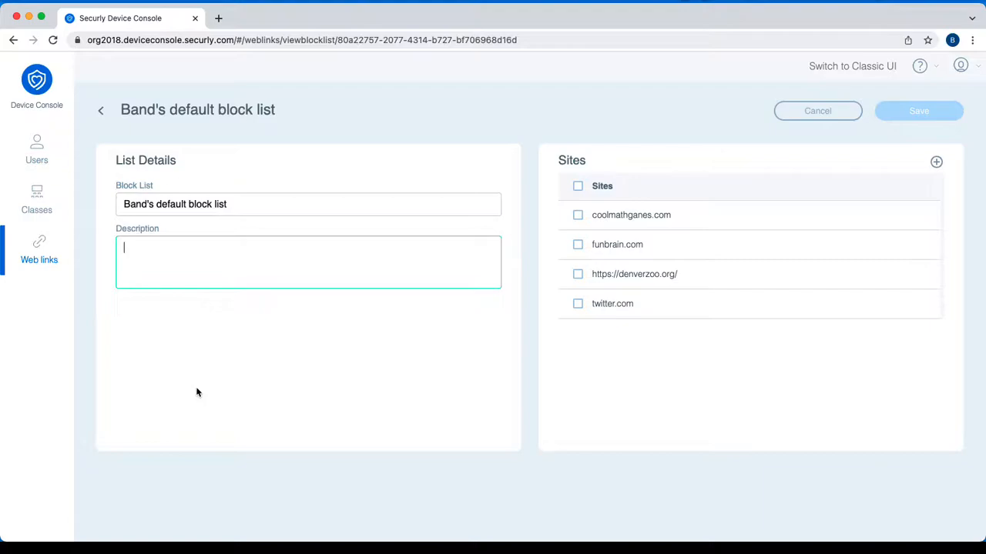
pyautogui.click(578, 305)
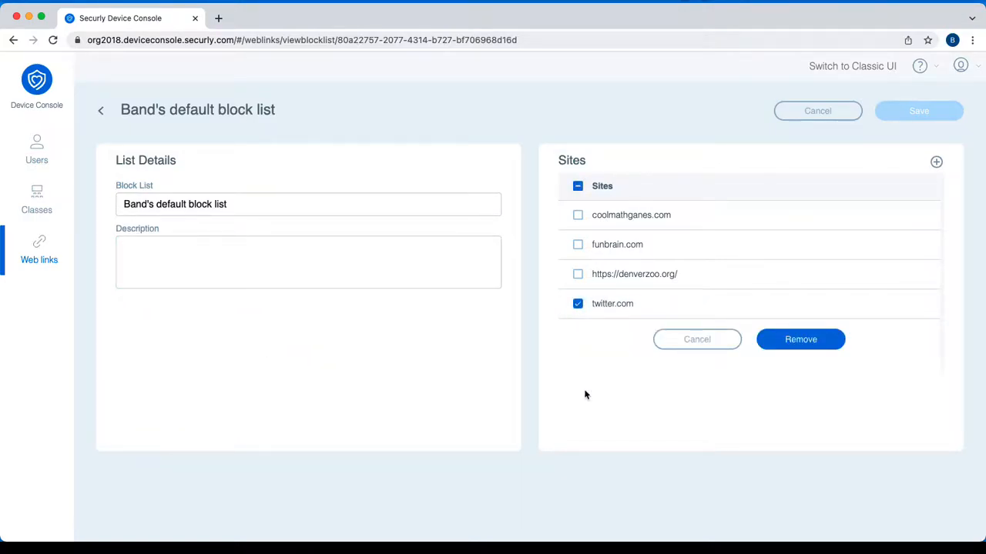
pyautogui.click(803, 344)
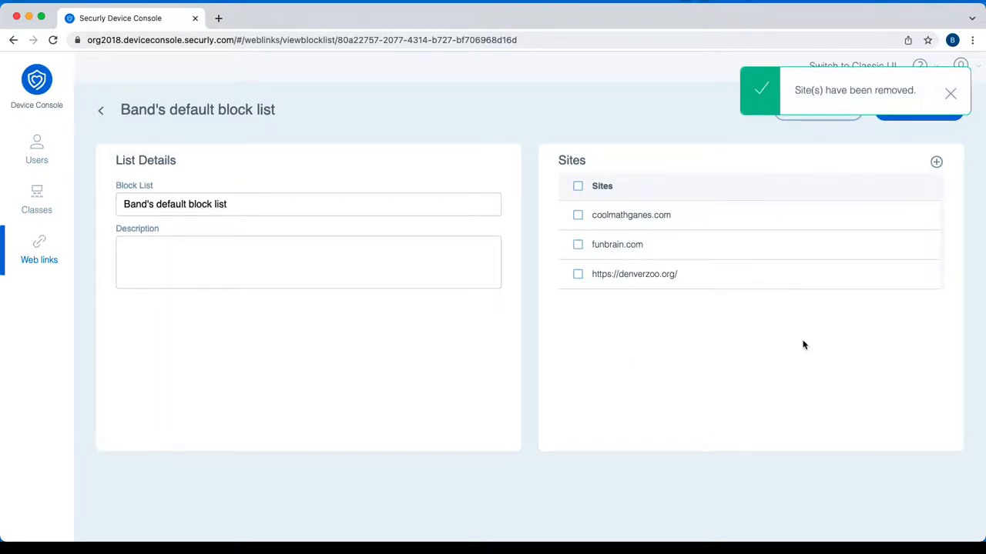
# - Add the recently closed sites share.geckoboard.com and balletmagnificat.com to Band's default block list only
pyautogui.click(935, 164)
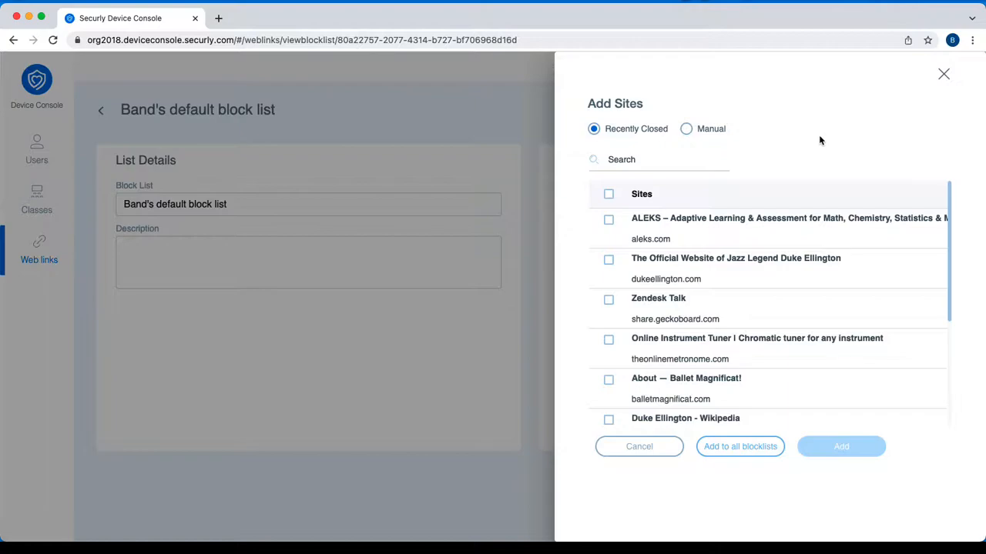
pyautogui.click(608, 301)
pyautogui.click(609, 381)
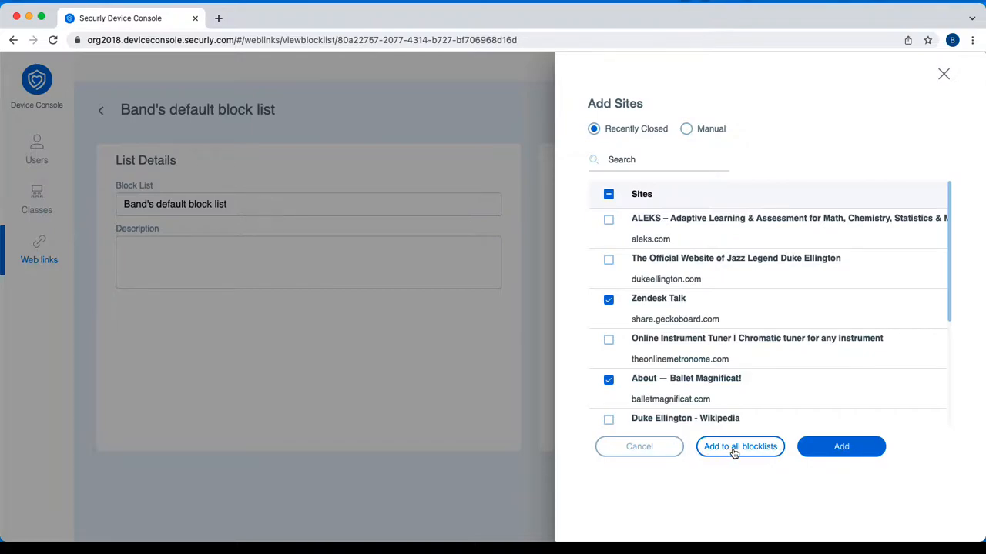
pyautogui.click(842, 448)
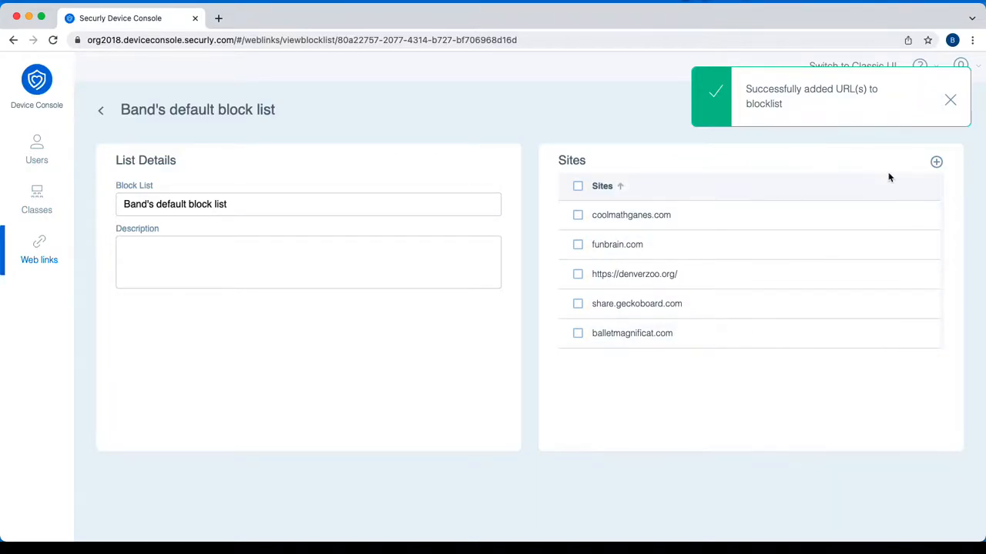
pyautogui.click(936, 162)
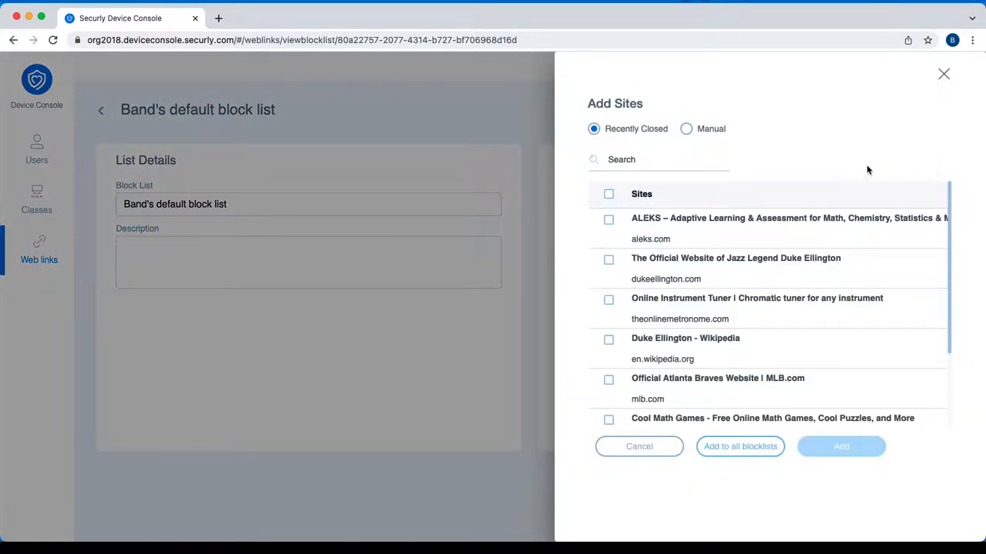
pyautogui.click(686, 129)
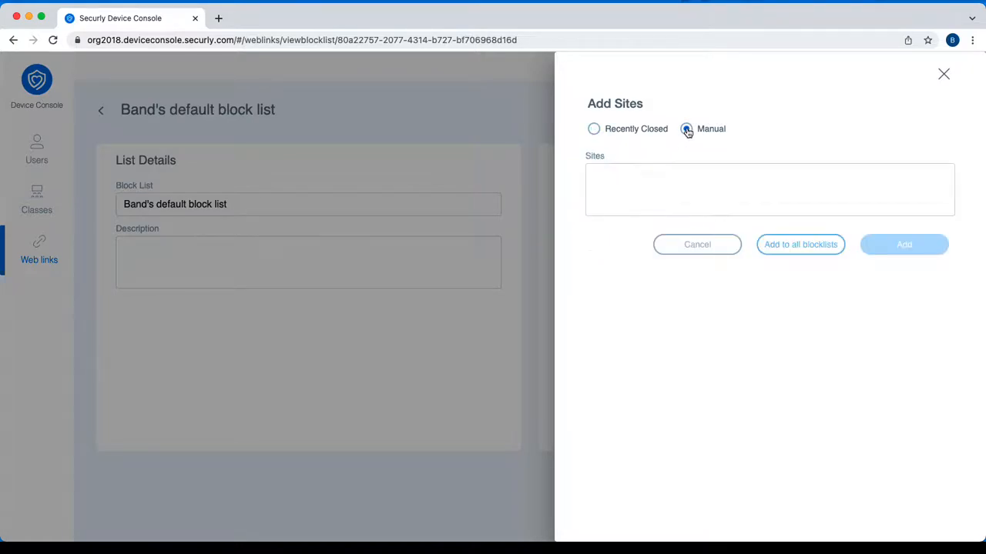
pyautogui.click(615, 172)
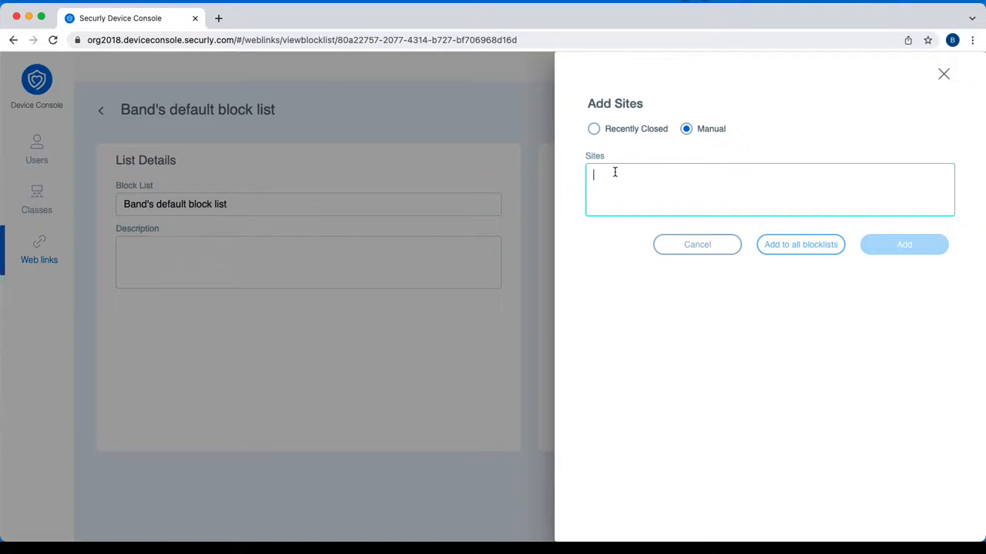
pyautogui.write('www.twitter.com')
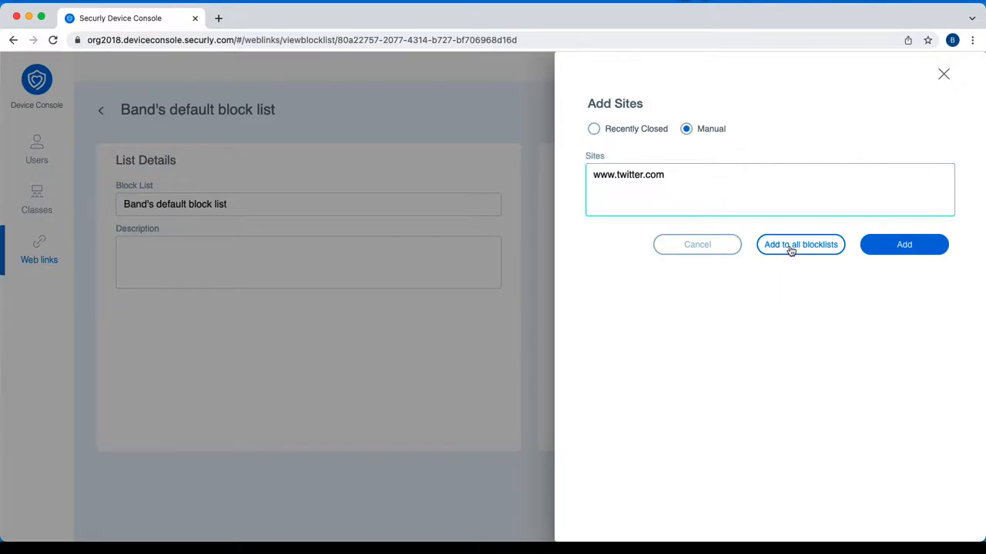
pyautogui.click(906, 247)
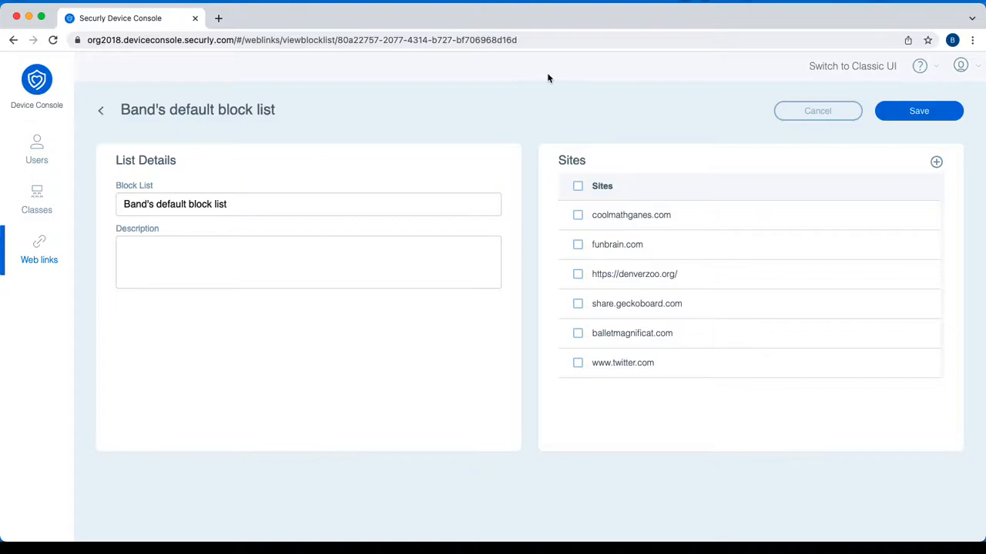
pyautogui.click(924, 112)
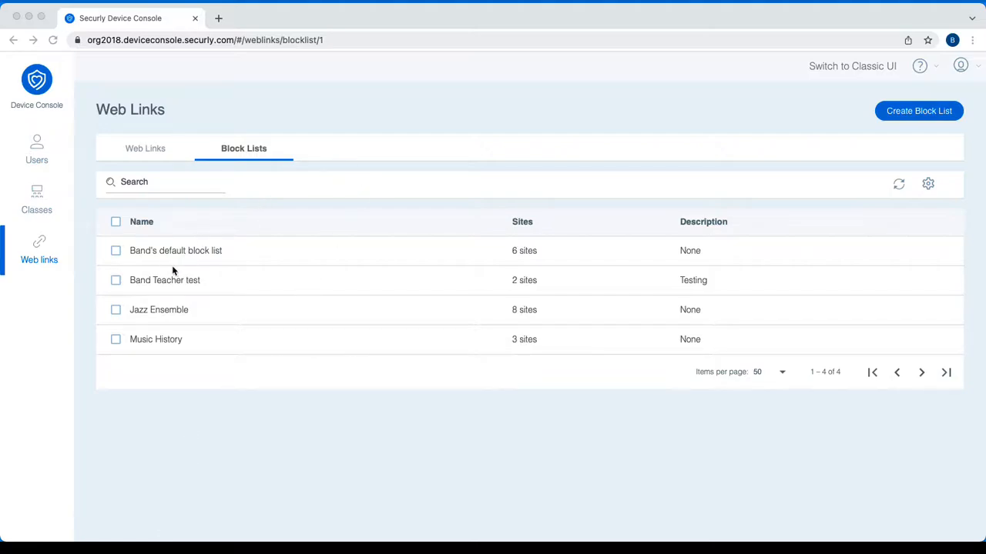
pyautogui.click(115, 281)
pyautogui.click(115, 281)
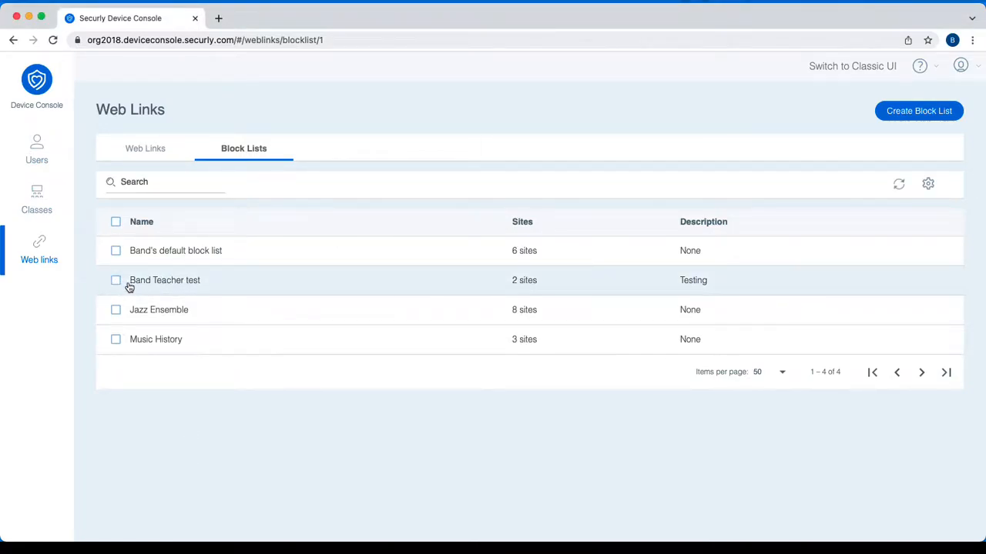
pyautogui.click(116, 282)
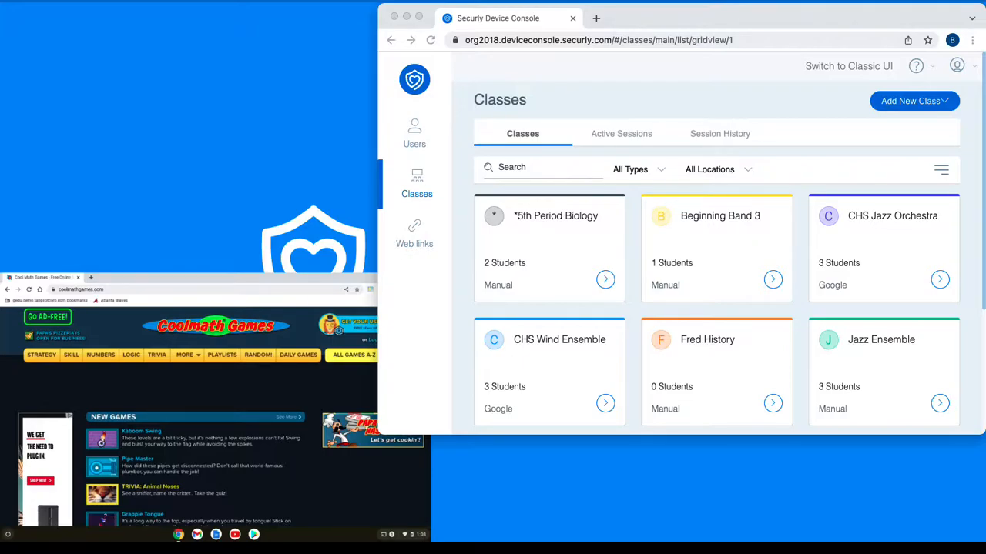
# - Start a CHS Wind Ensemble class session with all students, using Band's default block list
pyautogui.click(605, 405)
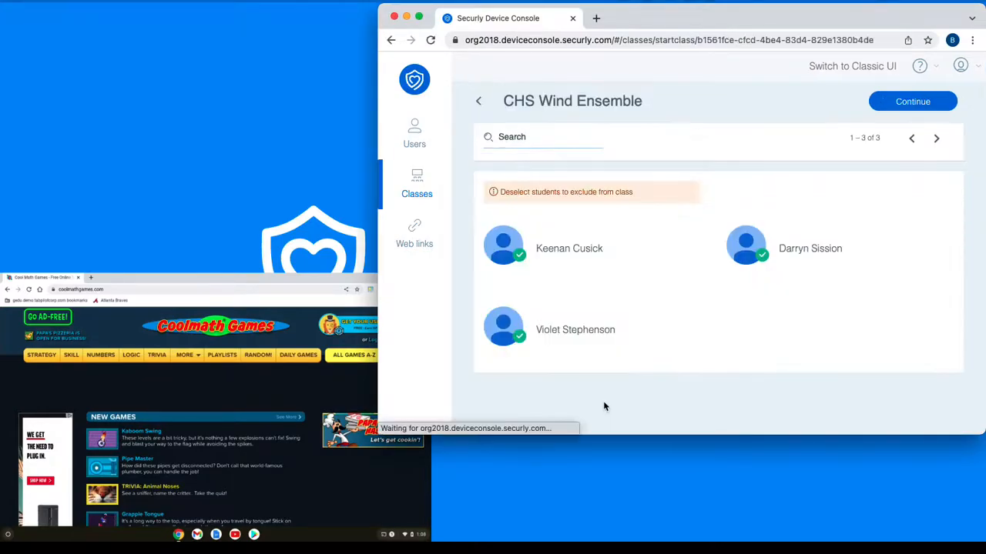
pyautogui.click(916, 107)
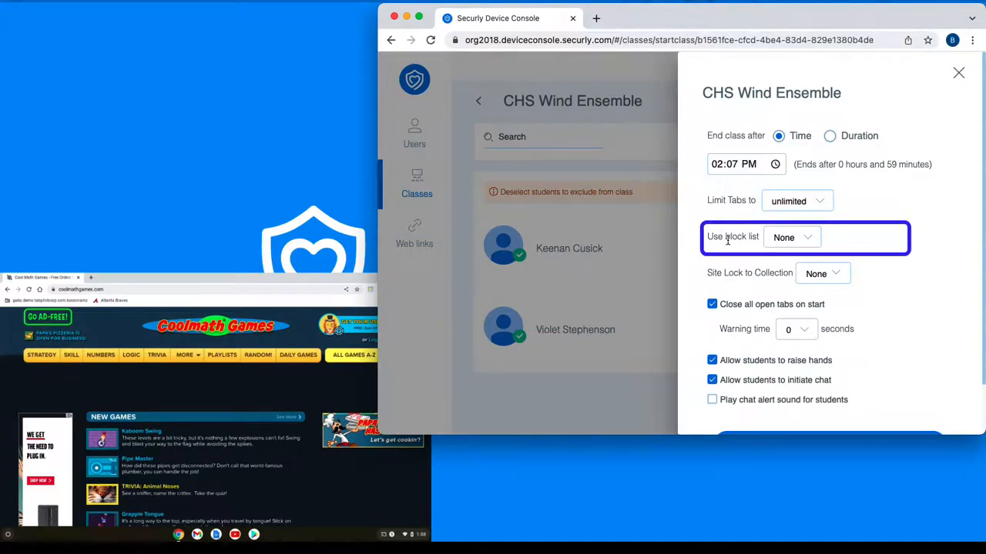
pyautogui.click(810, 241)
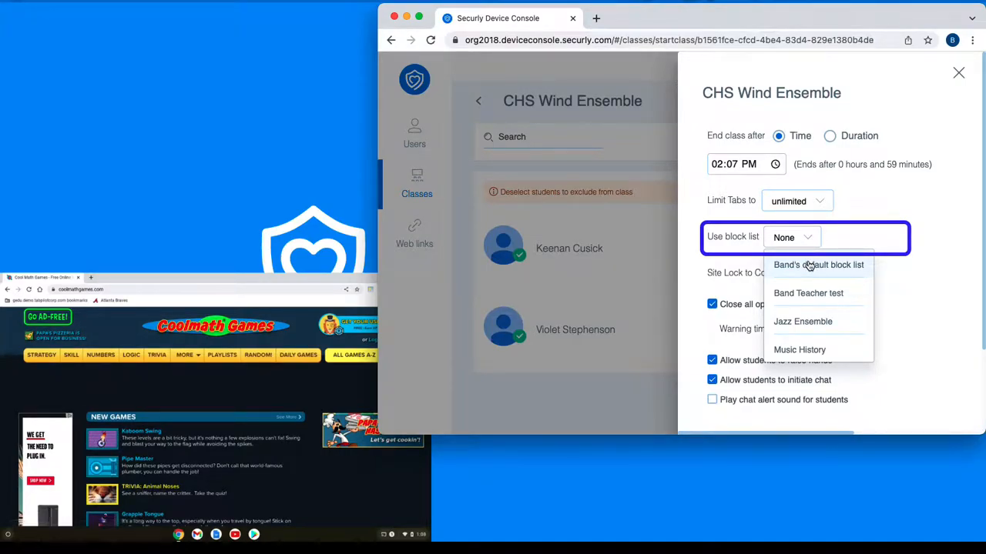
pyautogui.click(809, 265)
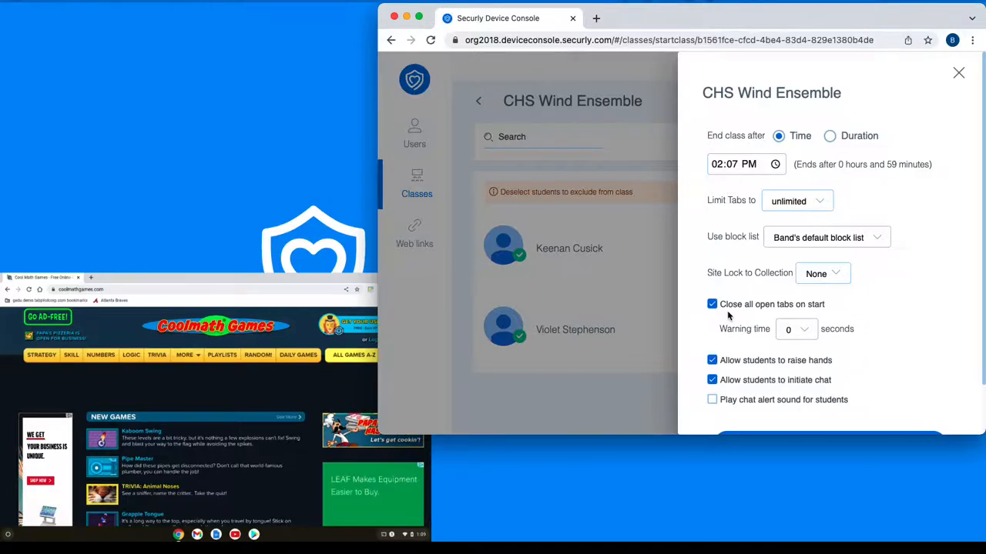
pyautogui.click(214, 403)
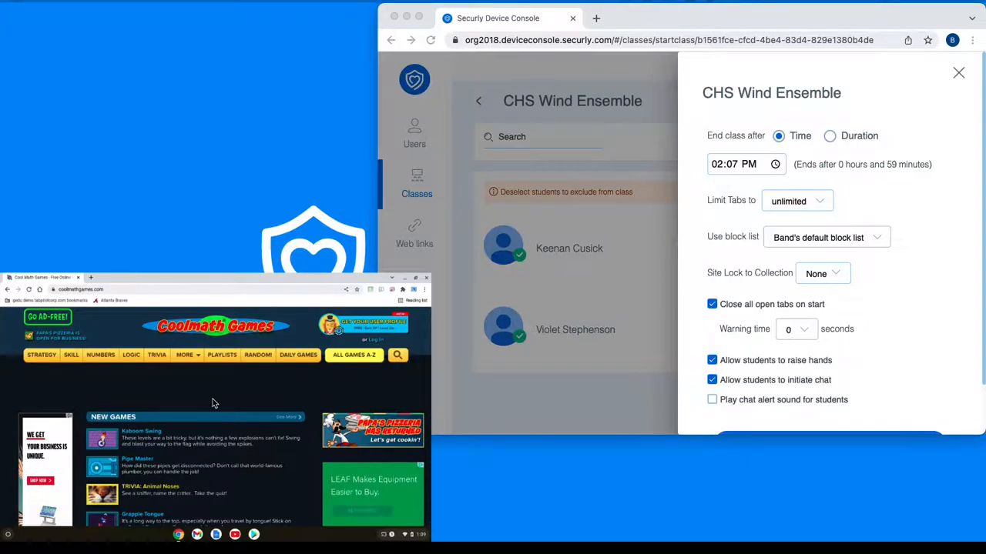
pyautogui.click(525, 409)
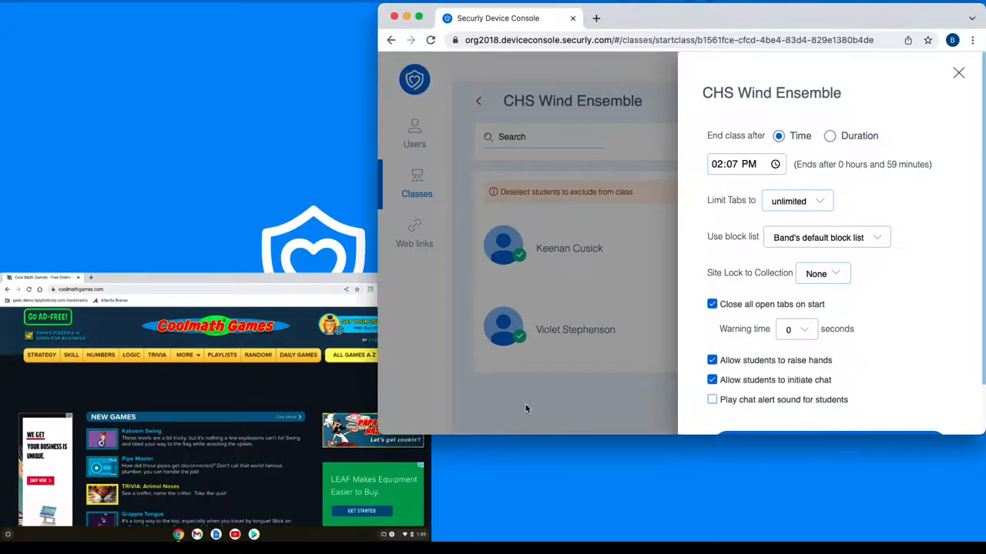
pyautogui.scroll(-2, 795, 312)
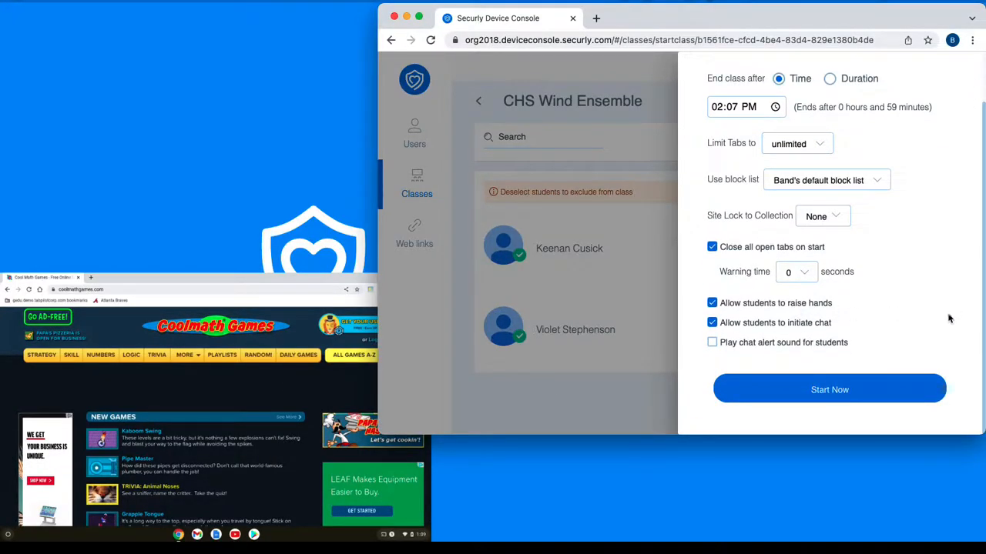
pyautogui.click(828, 390)
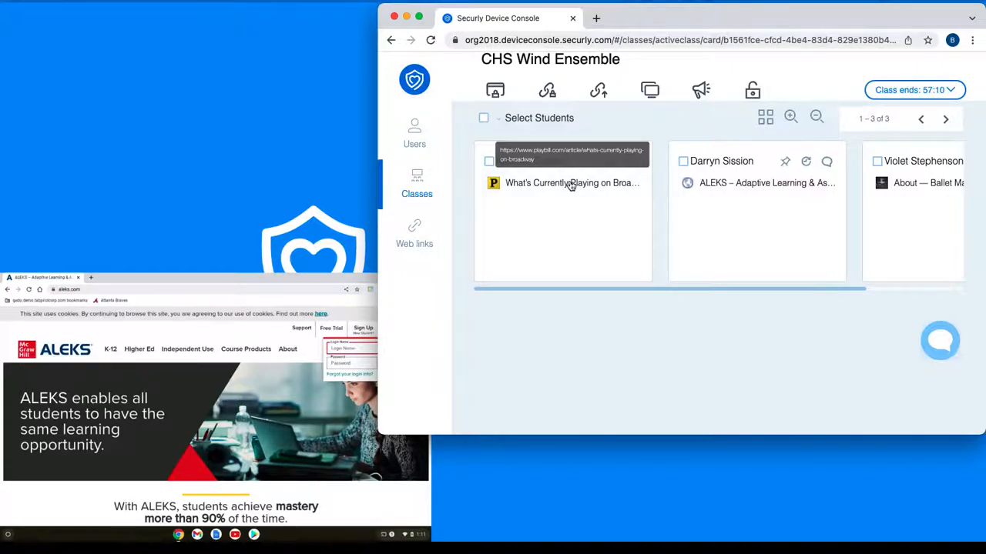
# - Block the playbill.com Broadway page open in the first student's card of the active class session
pyautogui.moveTo(568, 185)
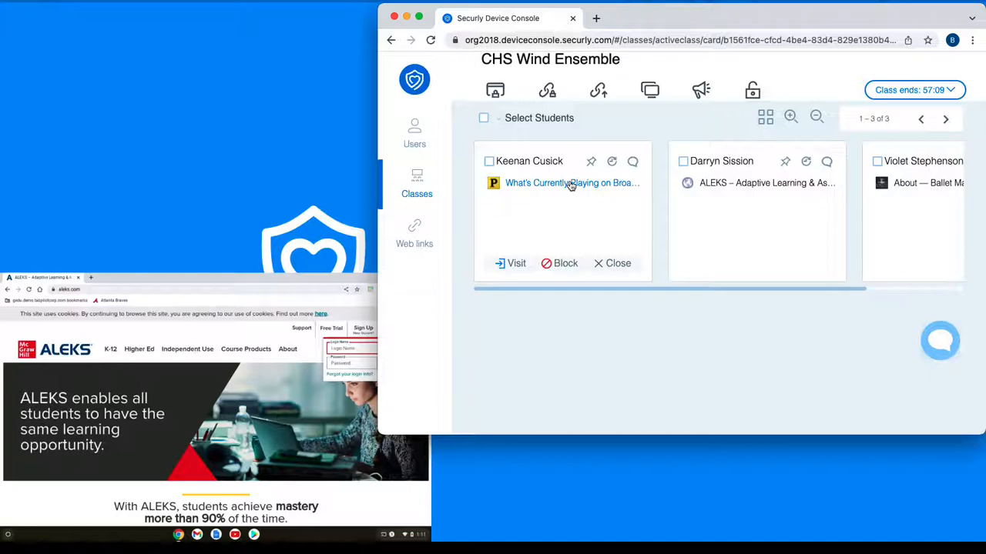
pyautogui.click(562, 264)
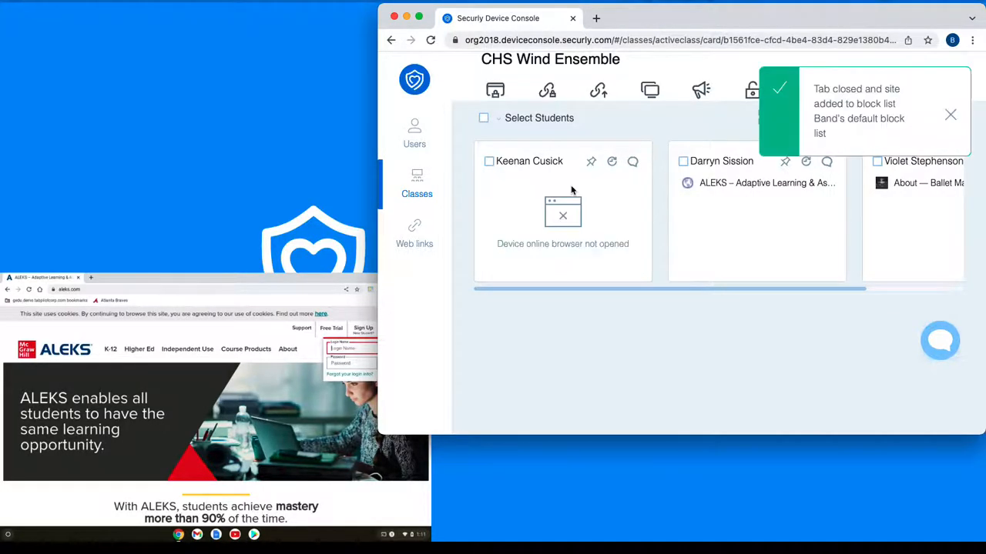